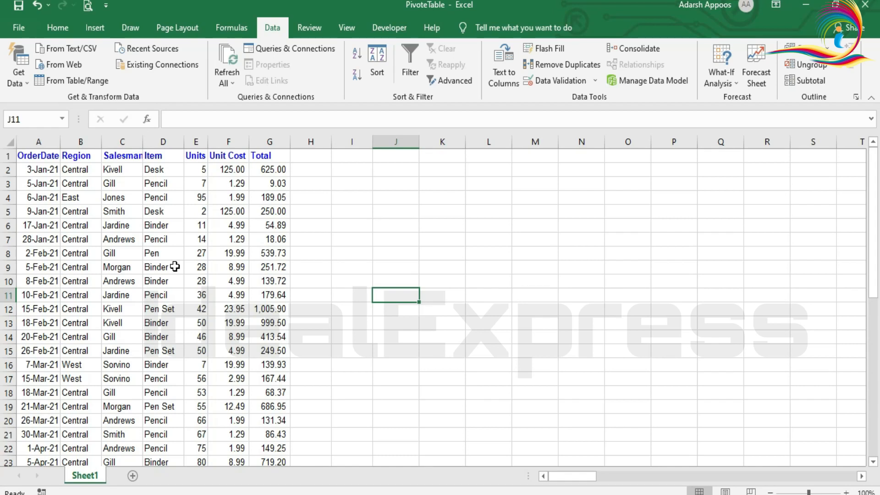
Start a PivotTable from the whole sales data range A1:G44 on Sheet1 and check its source range
{"action": "scroll", "coordinate": [174, 266], "scroll_direction": "down", "scroll_amount": 15}
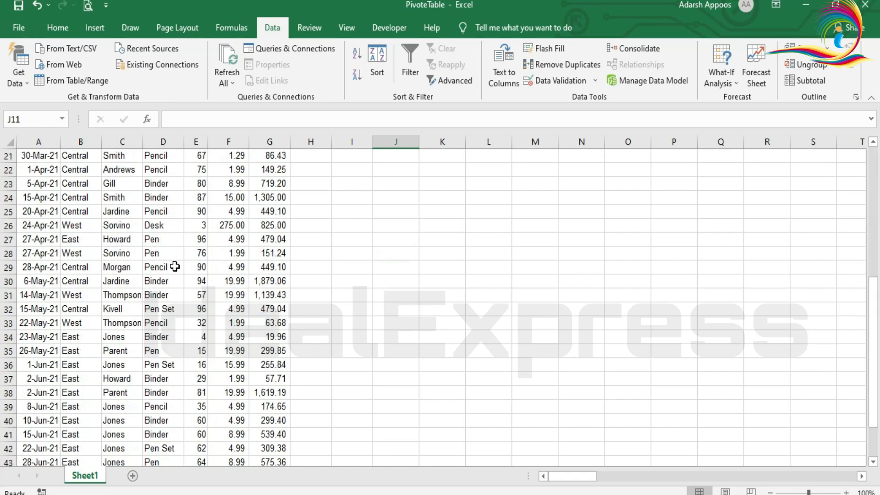
{"action": "scroll", "coordinate": [175, 266], "scroll_direction": "up", "scroll_amount": 15}
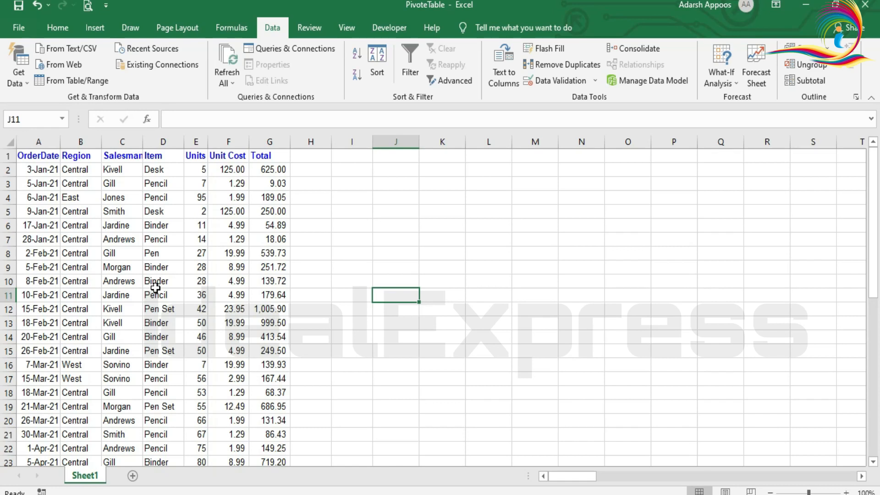
{"action": "left_click_drag", "start_coordinate": [23, 158], "coordinate": [289, 448]}
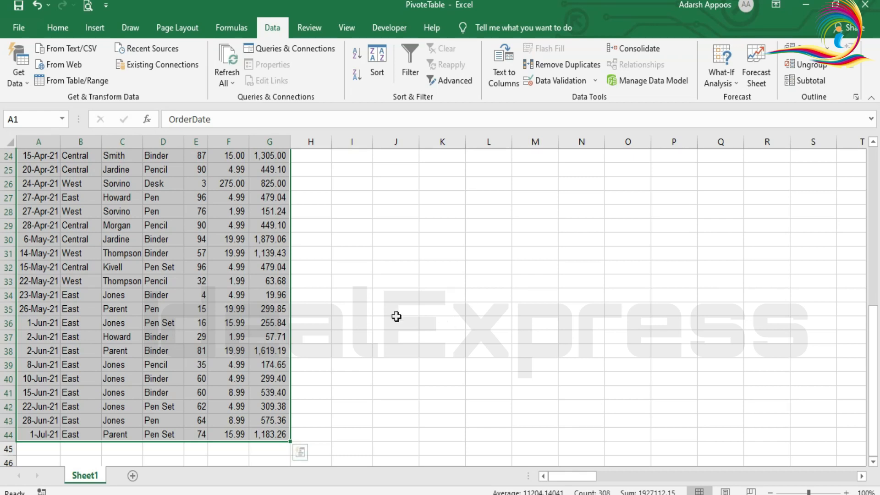
{"action": "left_click", "coordinate": [93, 30]}
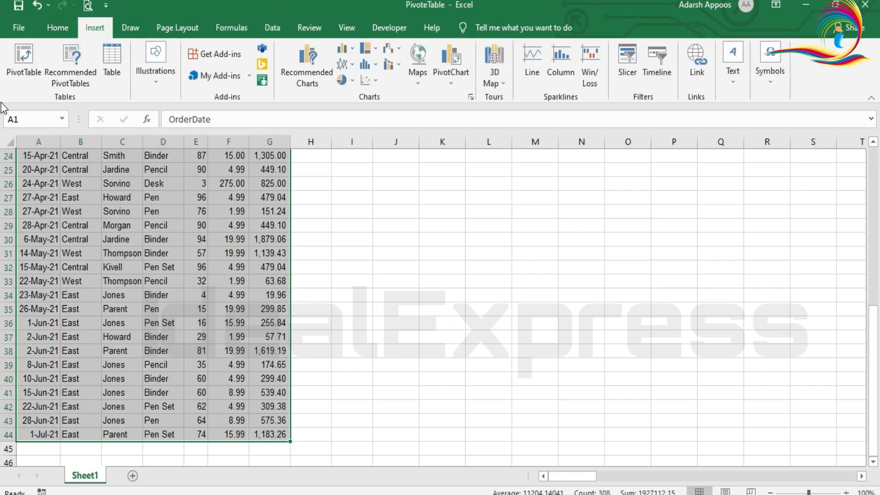
{"action": "left_click", "coordinate": [21, 58]}
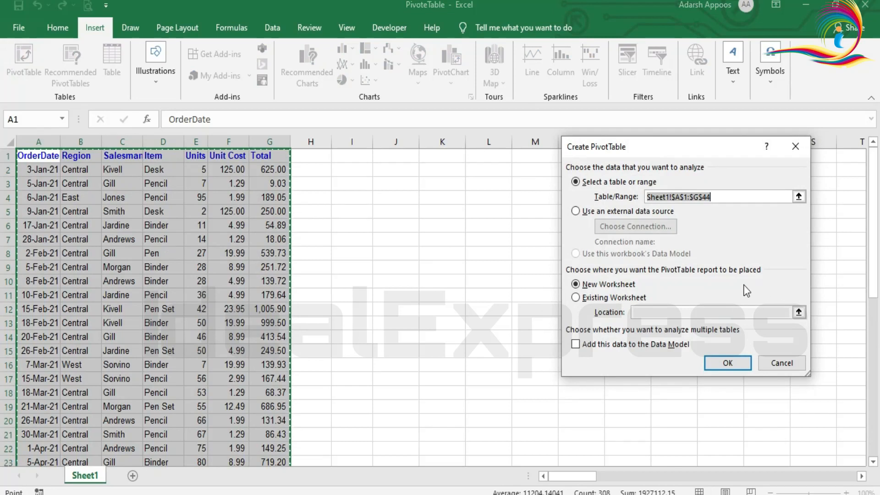
{"action": "left_click_drag", "start_coordinate": [711, 143], "coordinate": [519, 176]}
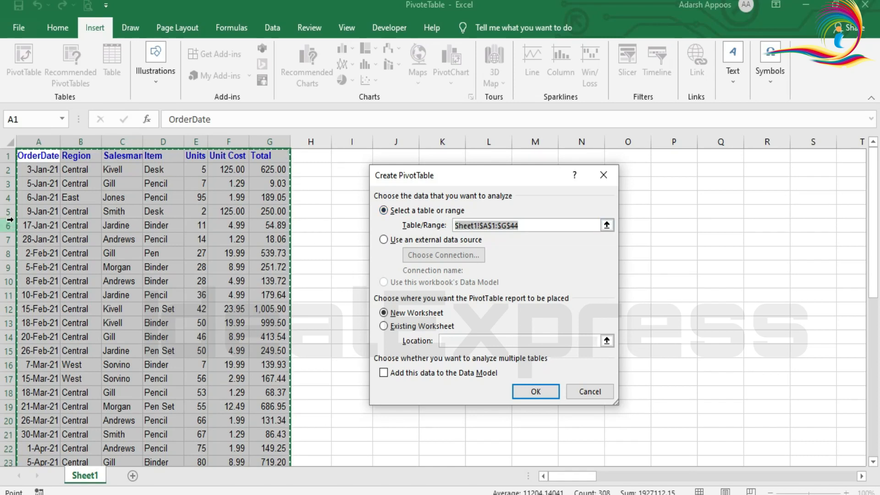
{"action": "scroll", "coordinate": [196, 313], "scroll_direction": "down", "scroll_amount": 8}
{"action": "scroll", "coordinate": [197, 314], "scroll_direction": "down", "scroll_amount": 8}
{"action": "scroll", "coordinate": [196, 313], "scroll_direction": "up", "scroll_amount": 8}
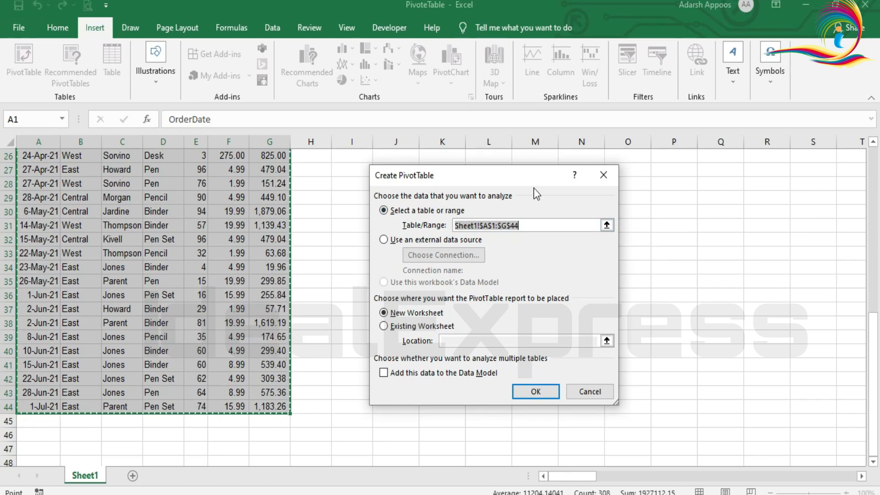
{"action": "left_click", "coordinate": [607, 226]}
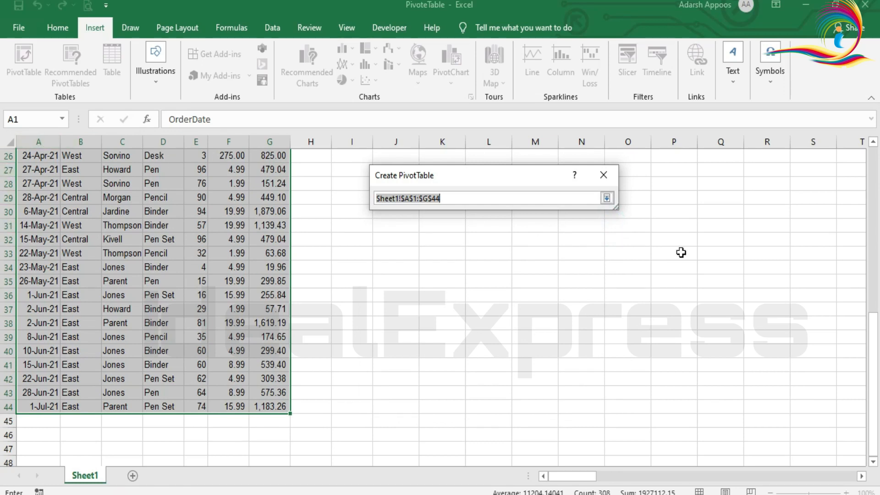
{"action": "left_click", "coordinate": [607, 198]}
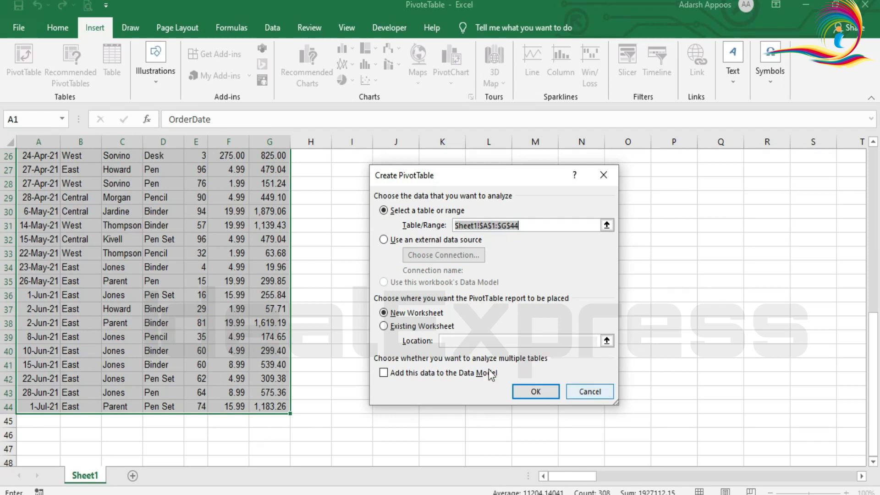
Place the PivotTable on the existing worksheet at Sheet1 cell I6 and create it
{"action": "left_click", "coordinate": [384, 326]}
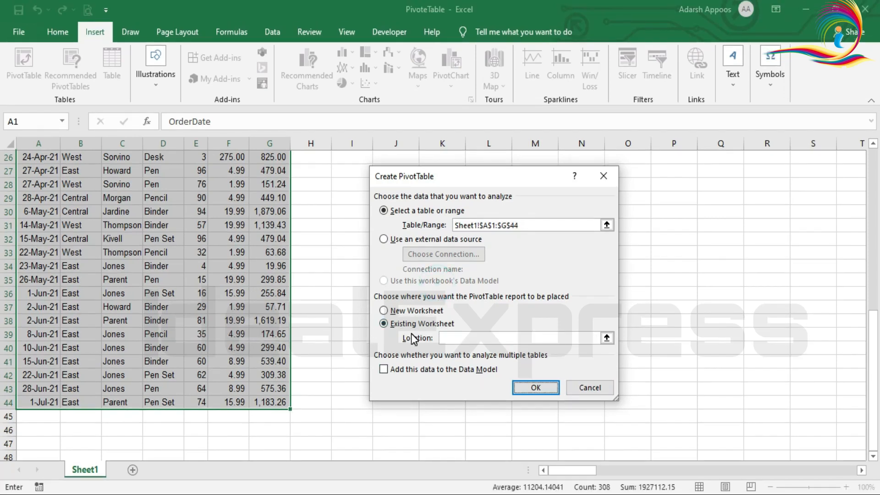
{"action": "left_click", "coordinate": [607, 339]}
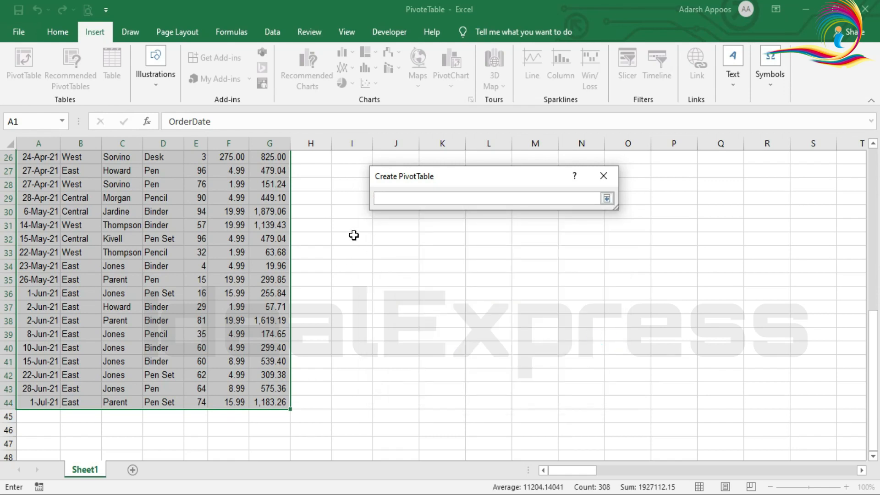
{"action": "scroll", "coordinate": [414, 340], "scroll_direction": "up", "scroll_amount": 8}
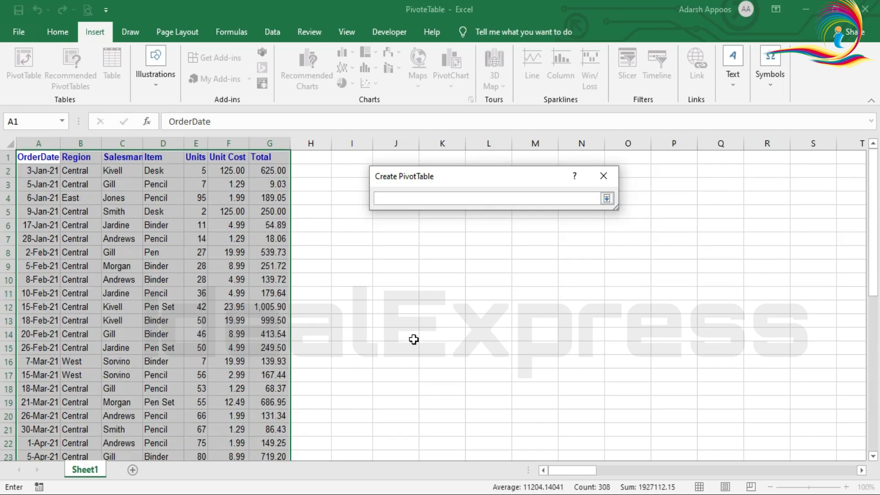
{"action": "left_click", "coordinate": [359, 226]}
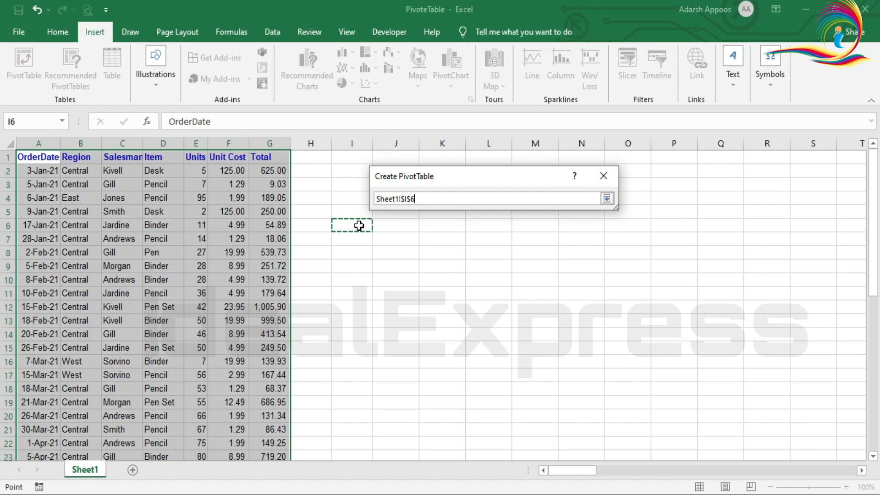
{"action": "left_click", "coordinate": [607, 200]}
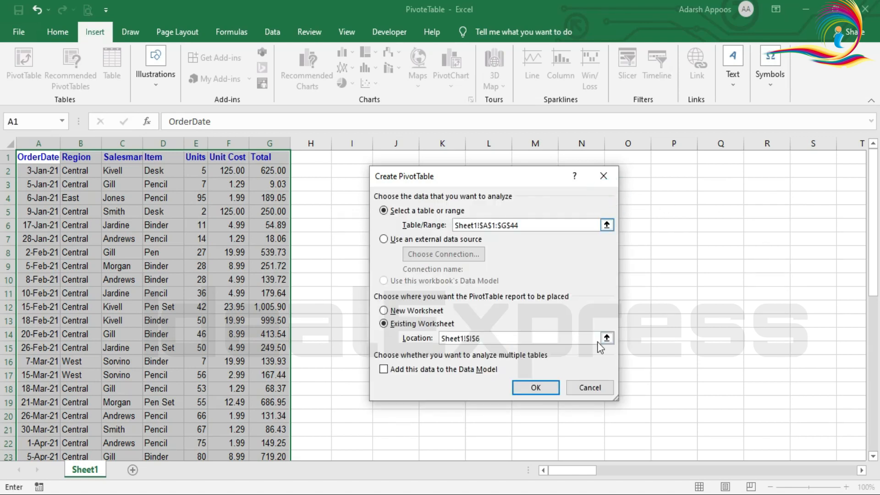
{"action": "left_click", "coordinate": [537, 391]}
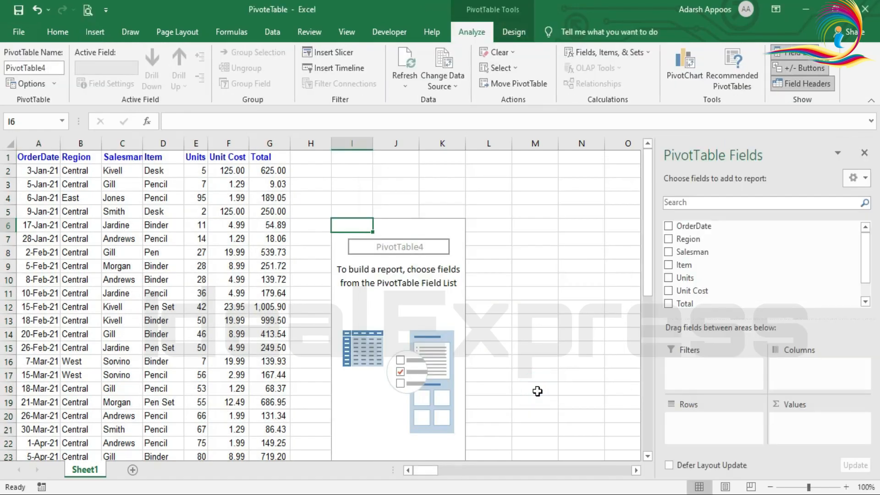
Enable the classic PivotTable layout in the display options of the new PivotTable
{"action": "scroll", "coordinate": [389, 417], "scroll_direction": "down", "scroll_amount": 5}
{"action": "scroll", "coordinate": [399, 407], "scroll_direction": "up", "scroll_amount": 5}
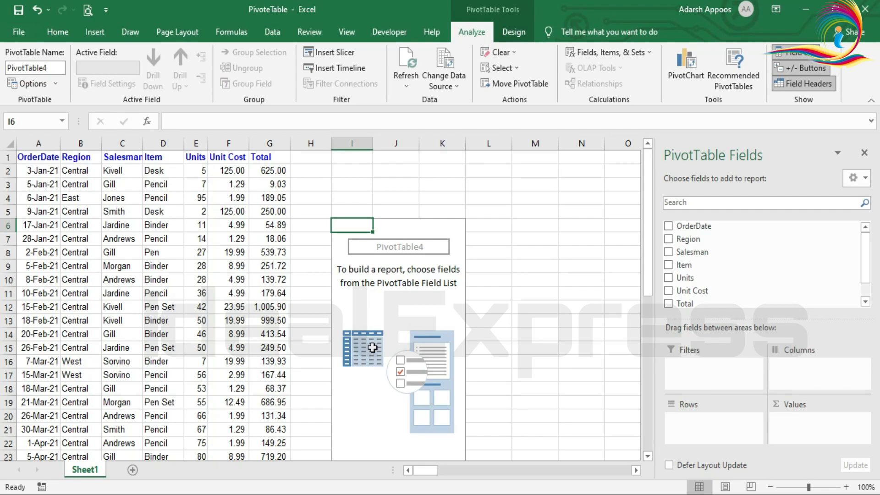
{"action": "right_click", "coordinate": [417, 307]}
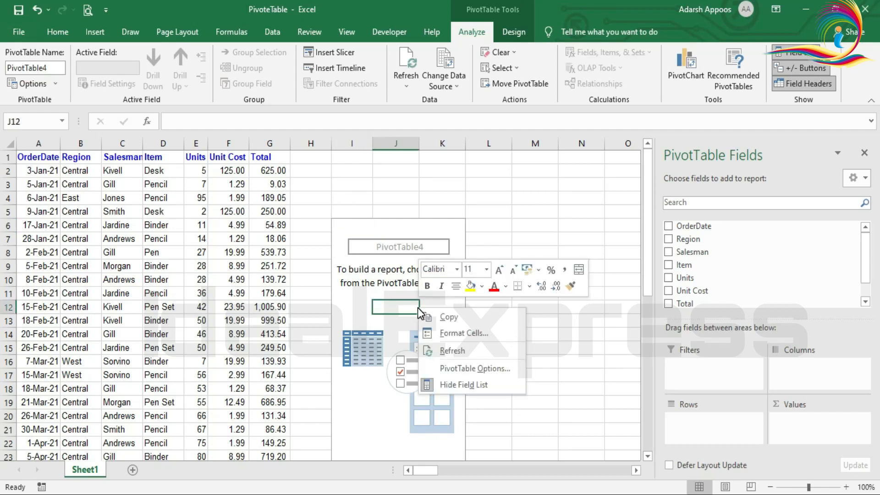
{"action": "left_click", "coordinate": [474, 370]}
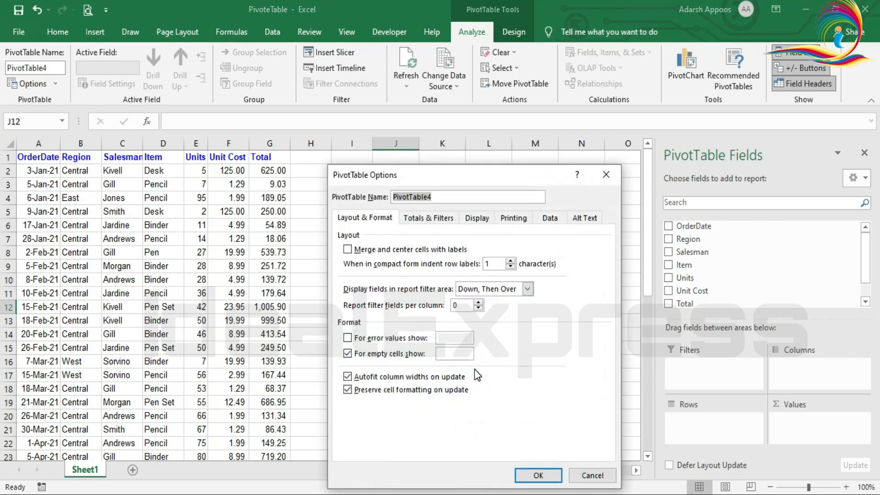
{"action": "left_click", "coordinate": [477, 217]}
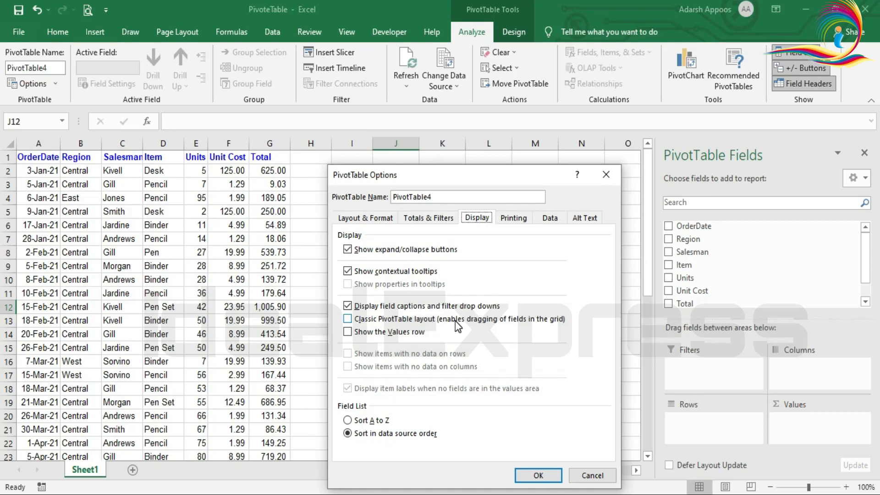
{"action": "left_click", "coordinate": [347, 319]}
{"action": "left_click", "coordinate": [541, 475]}
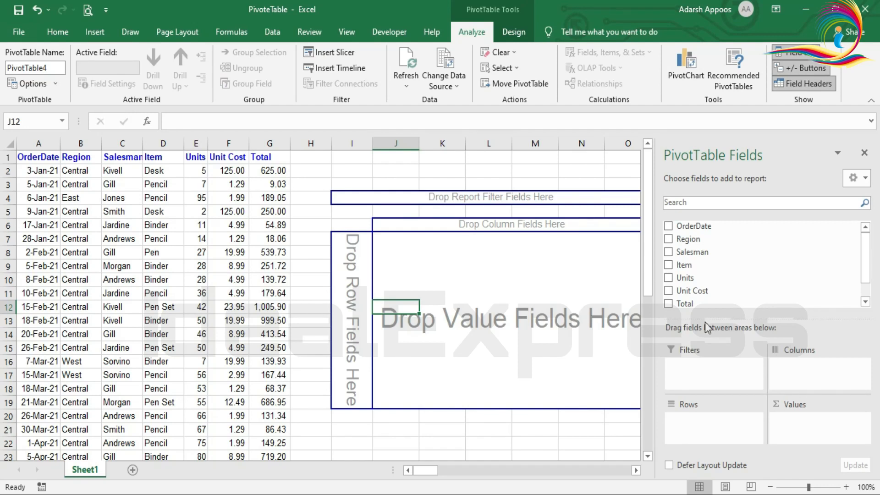
Add the Salesman field as PivotTable rows and the Total field as summed values
{"action": "scroll", "coordinate": [692, 227], "scroll_direction": "down", "scroll_amount": 1}
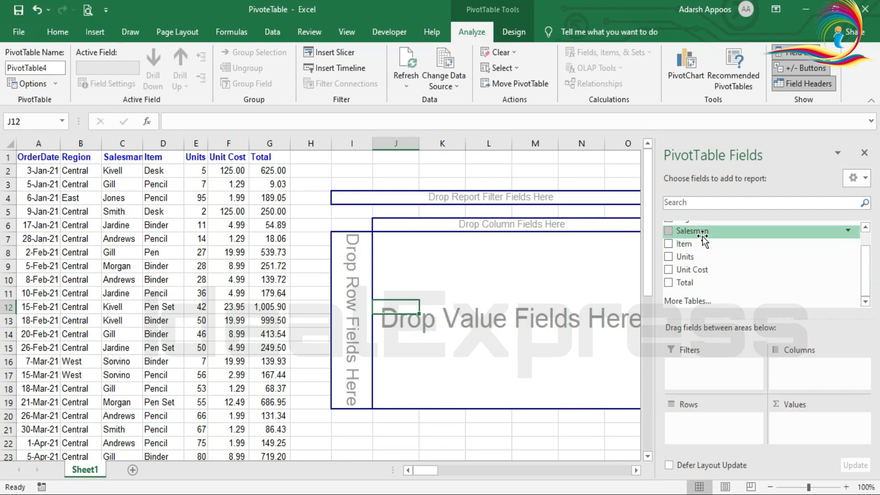
{"action": "scroll", "coordinate": [702, 237], "scroll_direction": "up", "scroll_amount": 1}
{"action": "scroll", "coordinate": [709, 276], "scroll_direction": "down", "scroll_amount": 1}
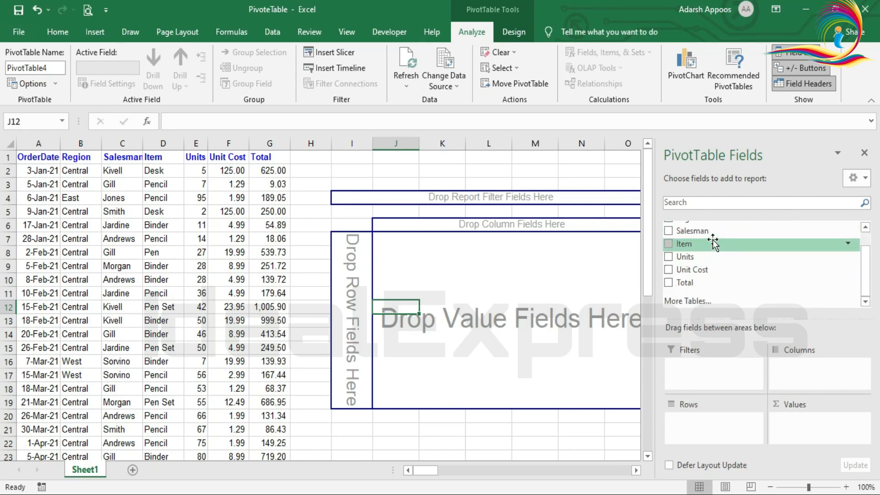
{"action": "scroll", "coordinate": [716, 282], "scroll_direction": "up", "scroll_amount": 1}
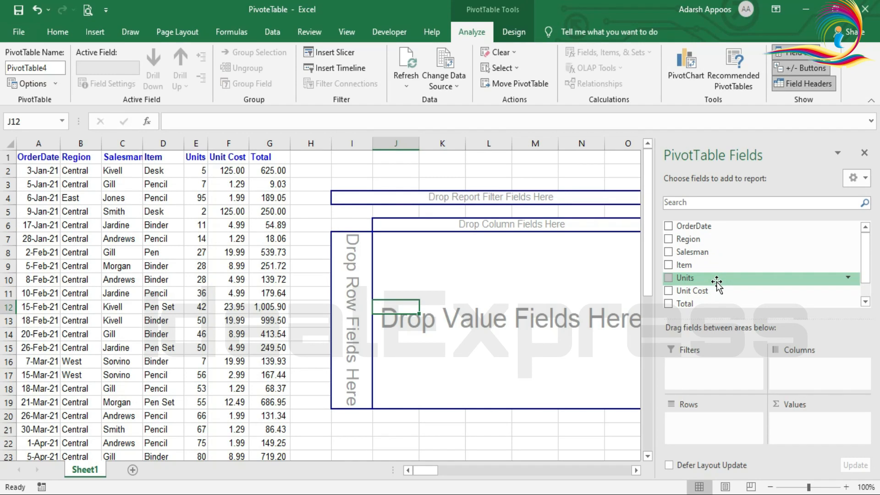
{"action": "left_click", "coordinate": [668, 251]}
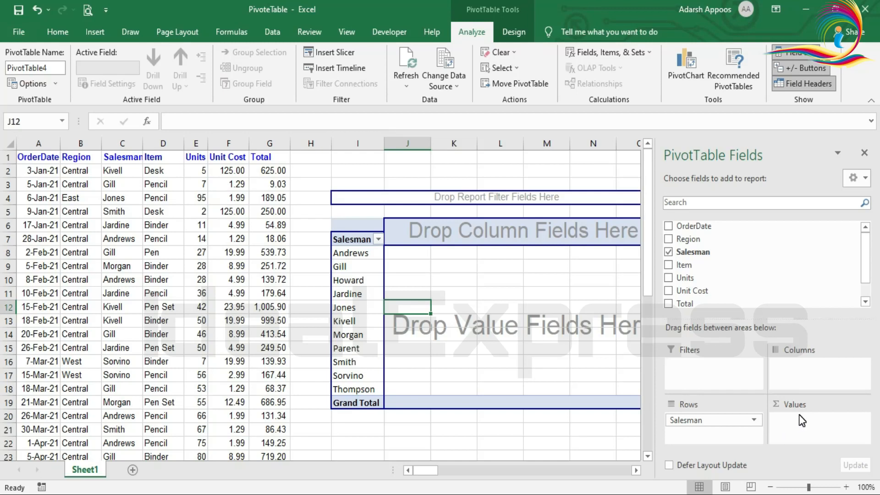
{"action": "left_click", "coordinate": [669, 303]}
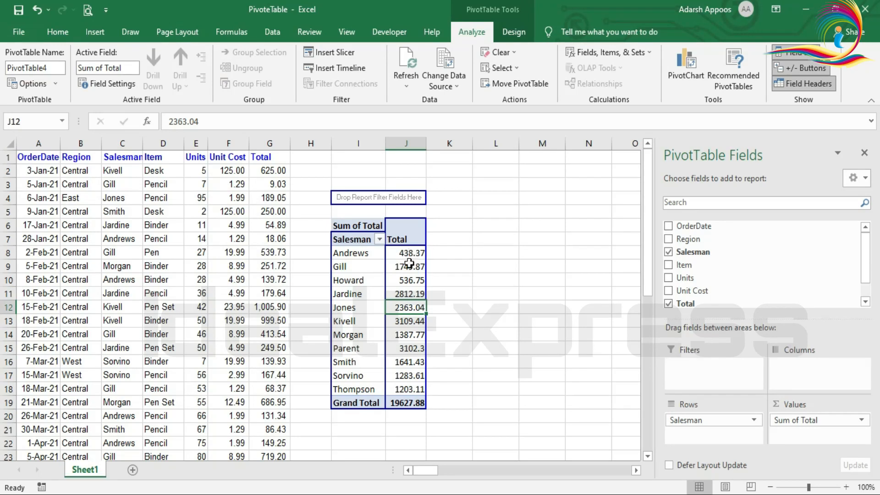
Move the Salesman field from the PivotTable's rows to its columns and back to the rows
{"action": "mouse_move", "coordinate": [389, 389]}
{"action": "left_click_drag", "start_coordinate": [700, 425], "coordinate": [806, 366]}
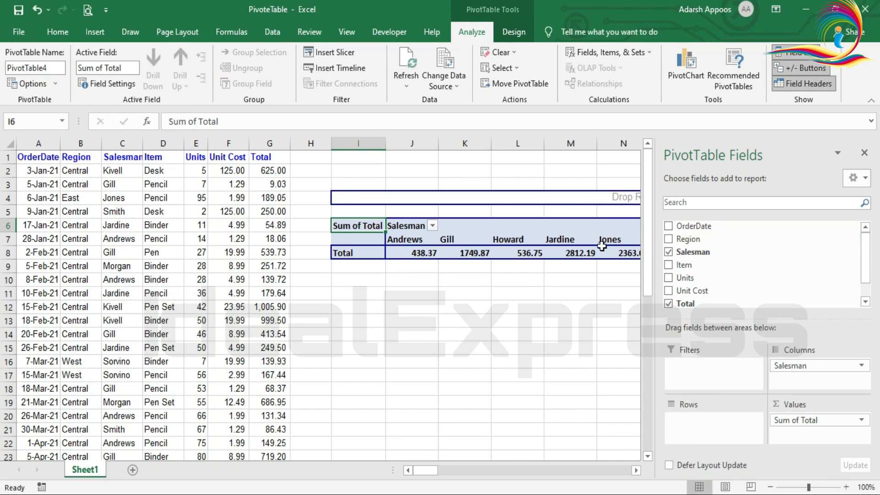
{"action": "mouse_move", "coordinate": [602, 246]}
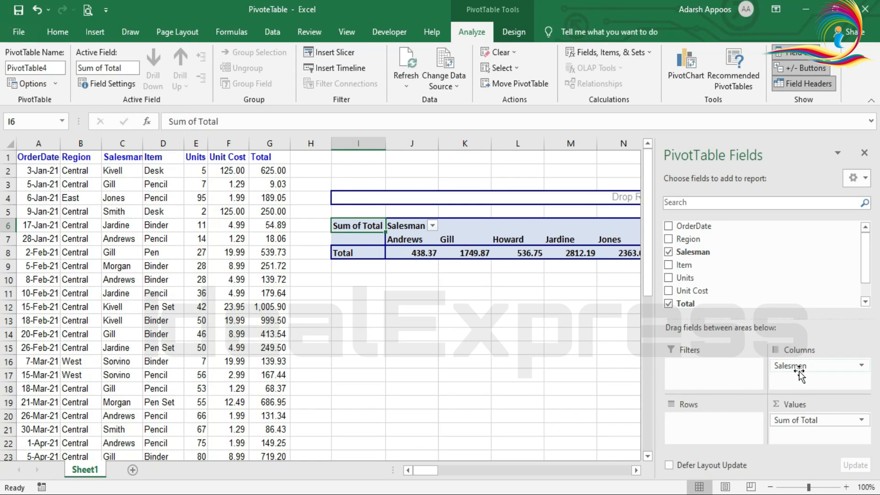
{"action": "left_click_drag", "start_coordinate": [799, 368], "coordinate": [682, 431]}
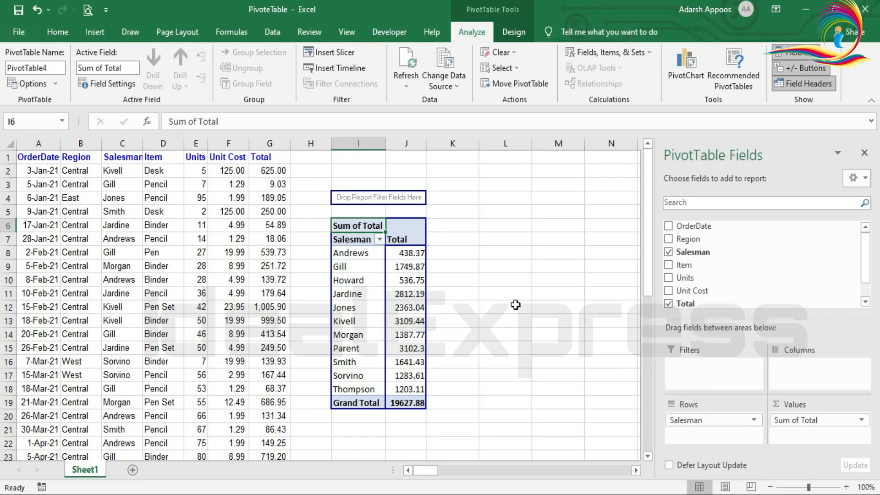
Start a second PivotTable from empty cell L6, using the sales data Sheet1!A1:G44 as its source range
{"action": "left_click", "coordinate": [481, 222]}
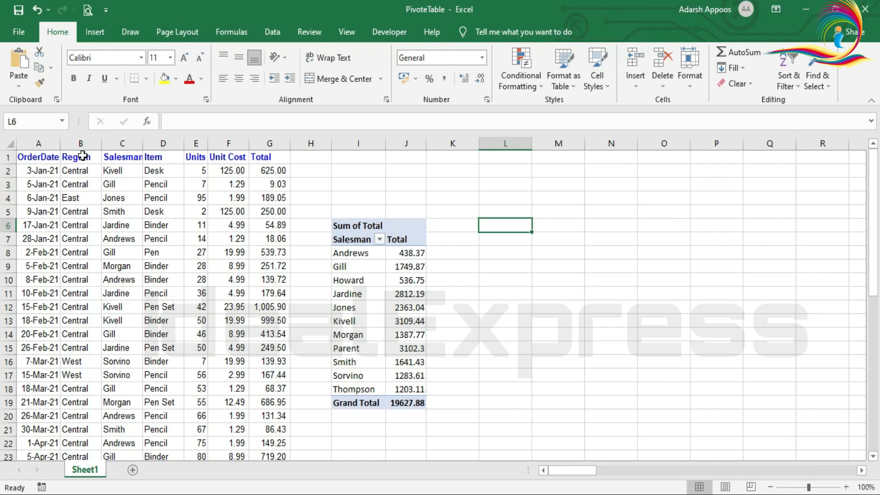
{"action": "scroll", "coordinate": [273, 402], "scroll_direction": "down", "scroll_amount": 3}
{"action": "scroll", "coordinate": [272, 403], "scroll_direction": "up", "scroll_amount": 3}
{"action": "left_click", "coordinate": [95, 32]}
{"action": "left_click", "coordinate": [22, 82]}
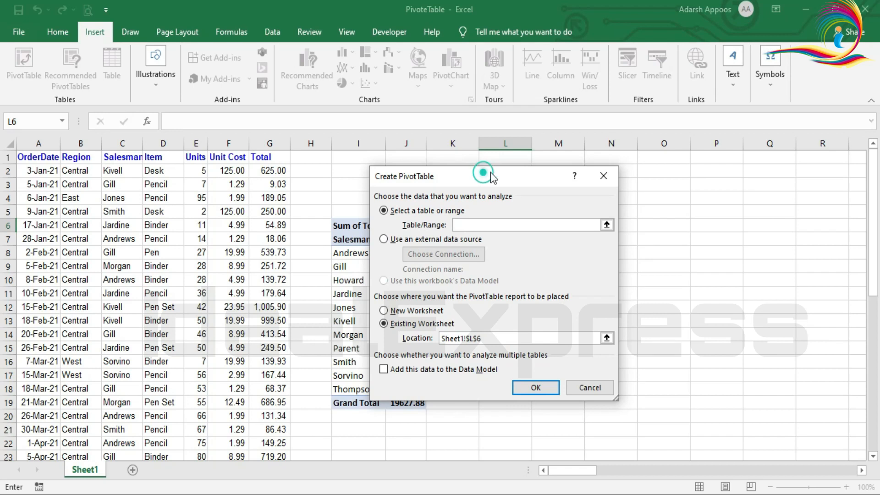
{"action": "left_click_drag", "start_coordinate": [486, 176], "coordinate": [656, 184]}
{"action": "left_click", "coordinate": [776, 233]}
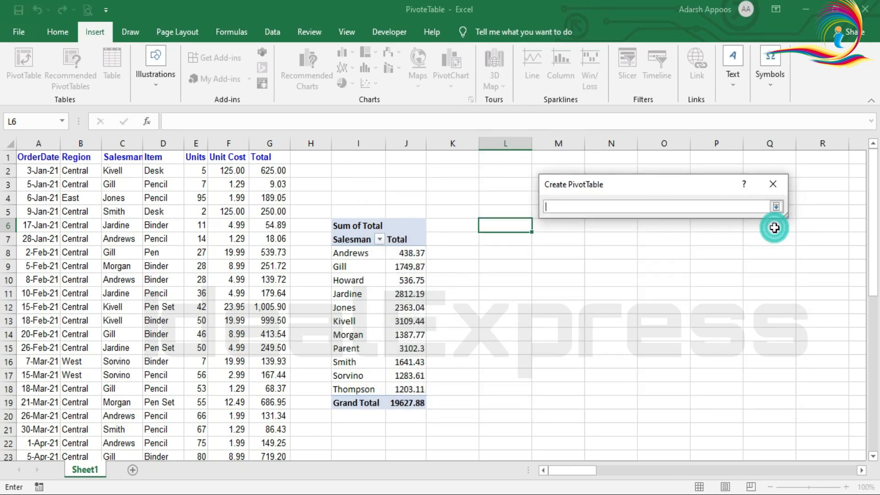
{"action": "left_click_drag", "start_coordinate": [21, 157], "coordinate": [261, 414]}
{"action": "left_click", "coordinate": [775, 207]}
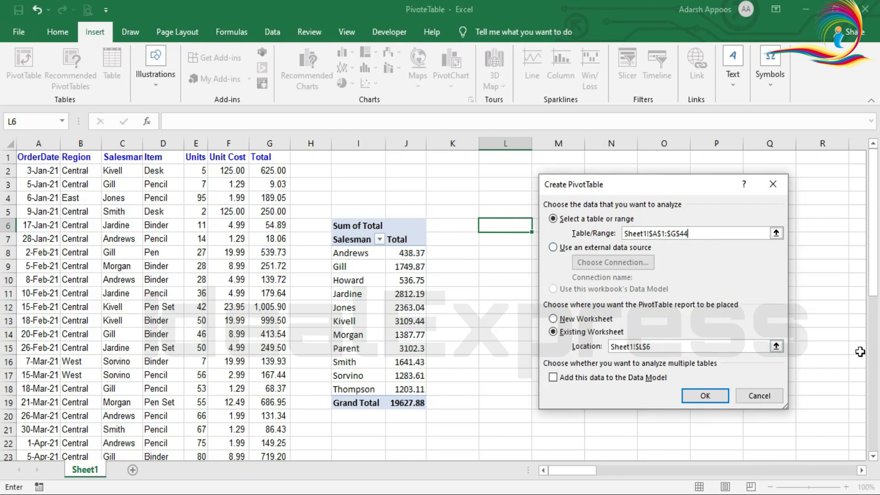
Set the second PivotTable's location to cell L6 on the existing Sheet1 and create it
{"action": "left_click", "coordinate": [776, 346]}
{"action": "left_click", "coordinate": [505, 226]}
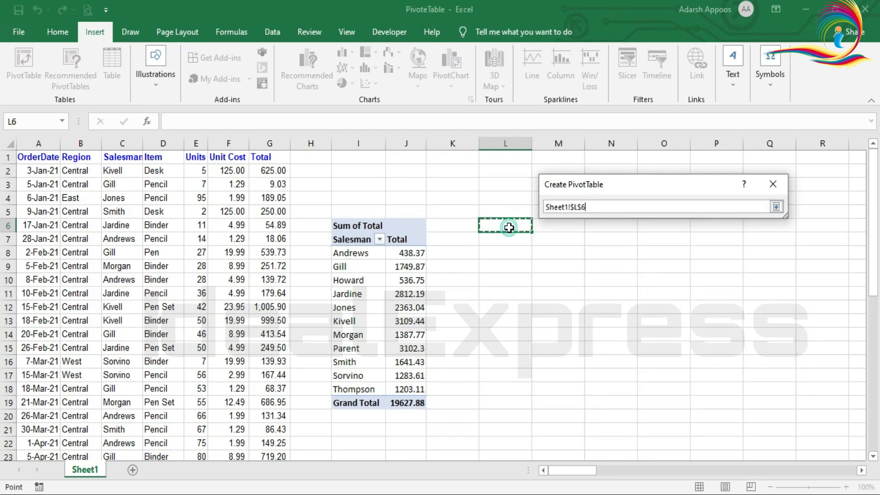
{"action": "left_click", "coordinate": [776, 206]}
{"action": "left_click", "coordinate": [705, 395]}
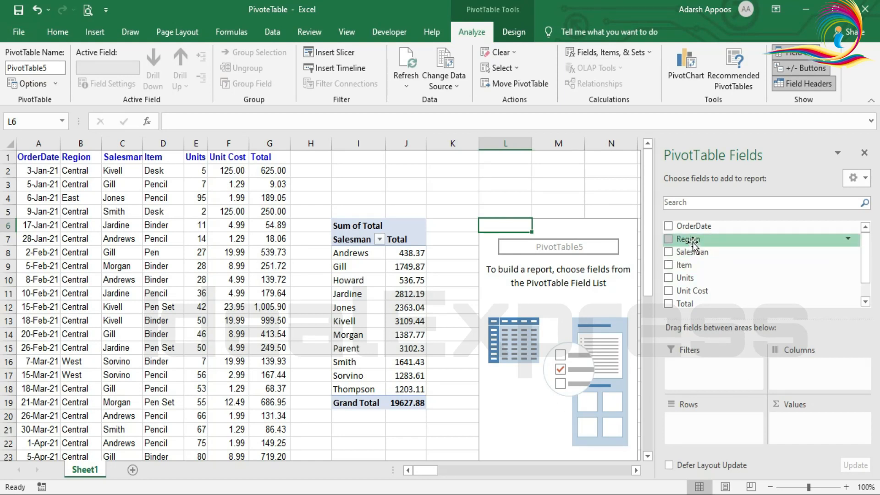
Add the Region field as rows and the Total field as summed values in the second PivotTable
{"action": "left_click_drag", "start_coordinate": [691, 242], "coordinate": [699, 433]}
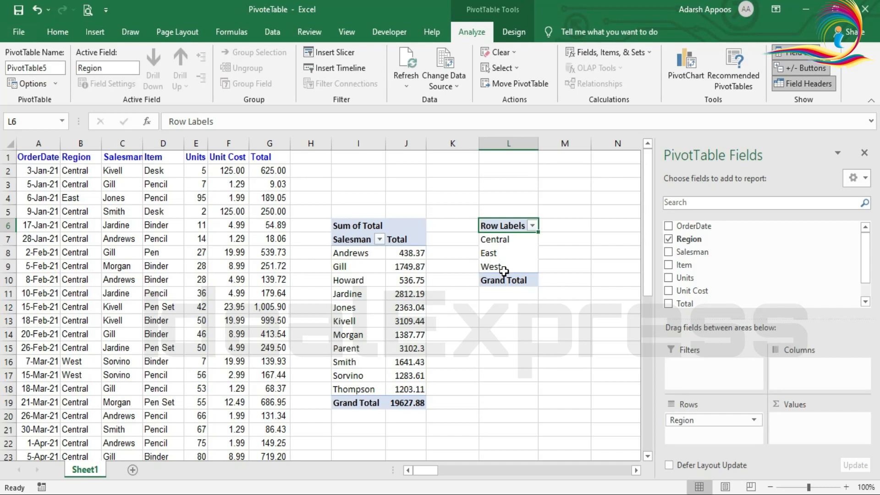
{"action": "left_click", "coordinate": [574, 237]}
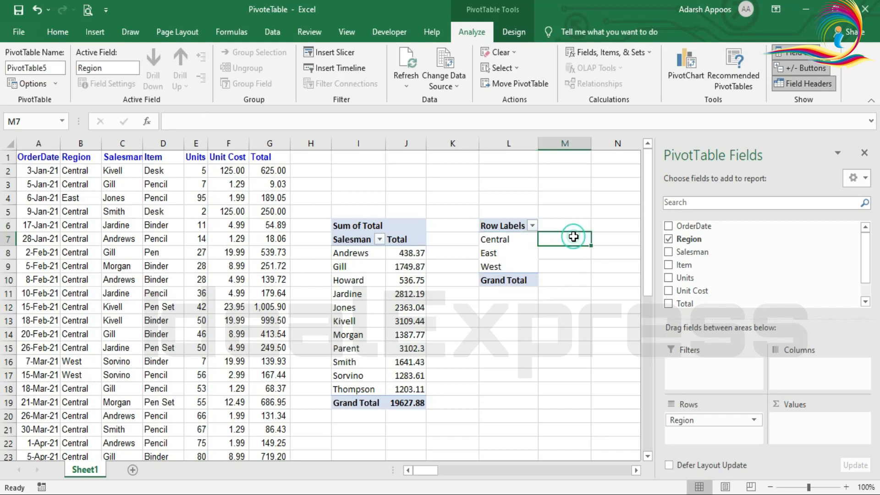
{"action": "left_click", "coordinate": [515, 253]}
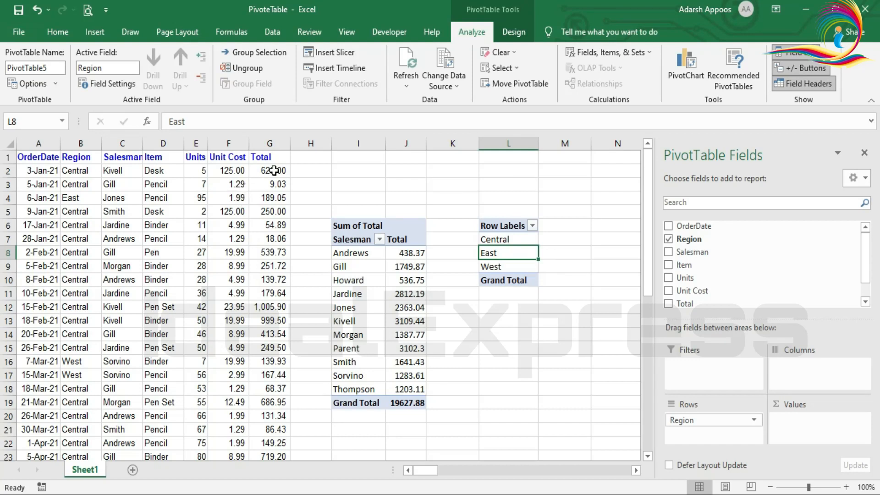
{"action": "left_click_drag", "start_coordinate": [701, 304], "coordinate": [785, 429]}
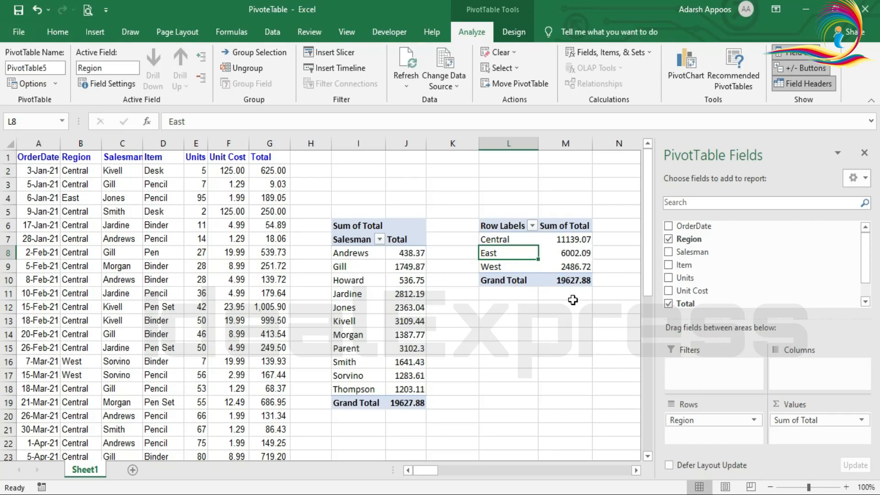
{"action": "left_click", "coordinate": [573, 281]}
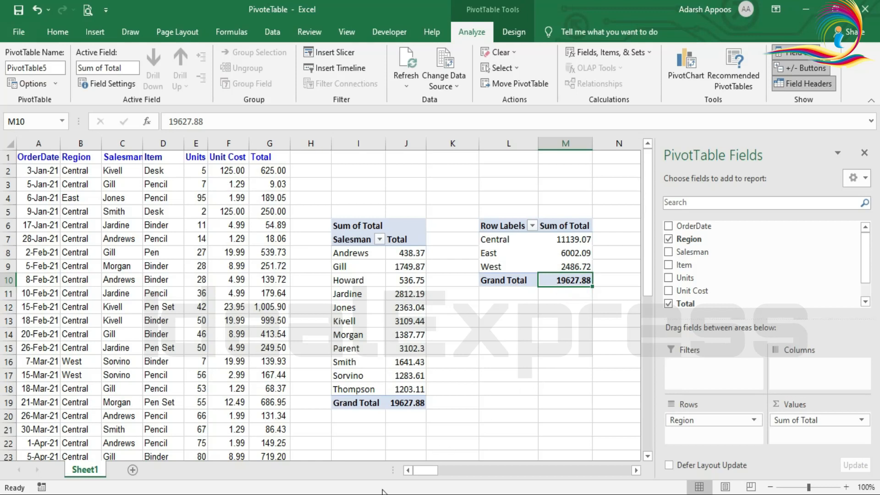
{"action": "left_click", "coordinate": [407, 403]}
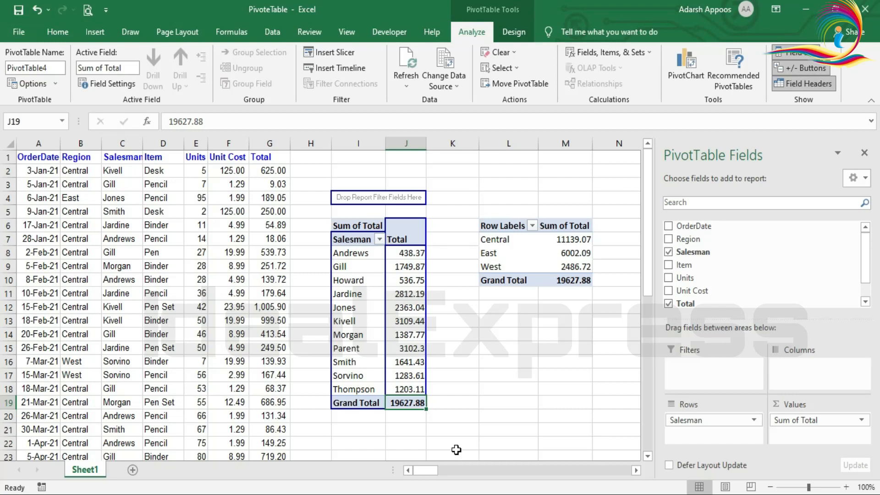
{"action": "left_click", "coordinate": [536, 298]}
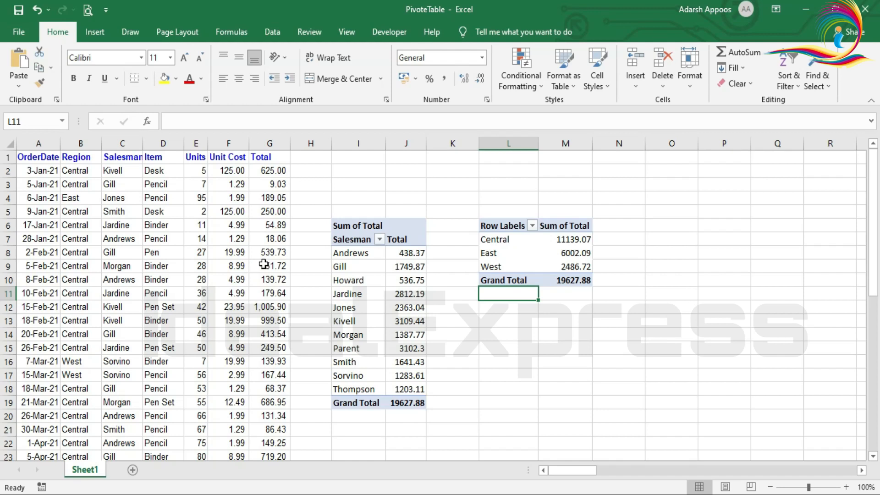
Replace the fixed Total in cell G2 with the formula =E2*F2, multiplying Units by Unit Cost
{"action": "left_click", "coordinate": [256, 173]}
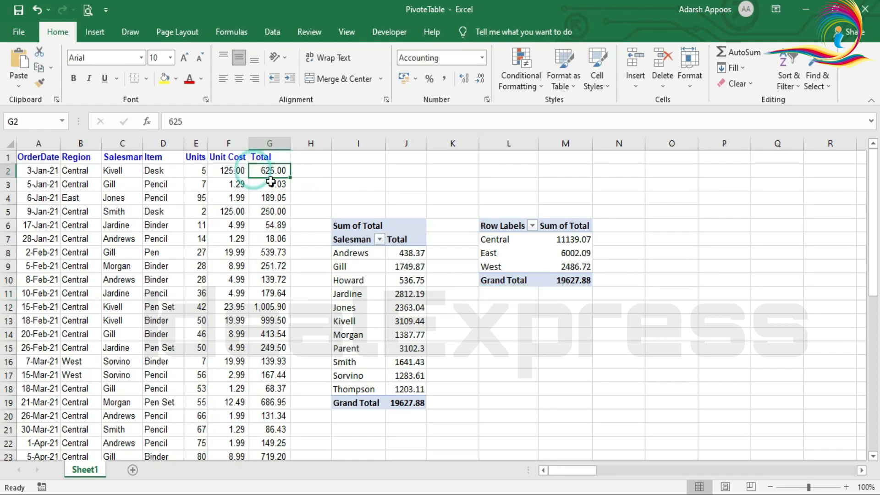
{"action": "type", "text": "="}
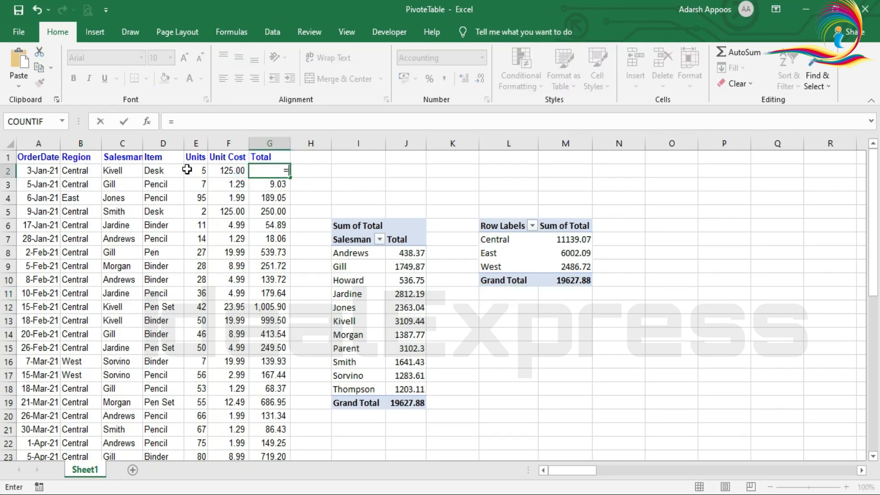
{"action": "left_click", "coordinate": [187, 169]}
{"action": "type", "text": "*"}
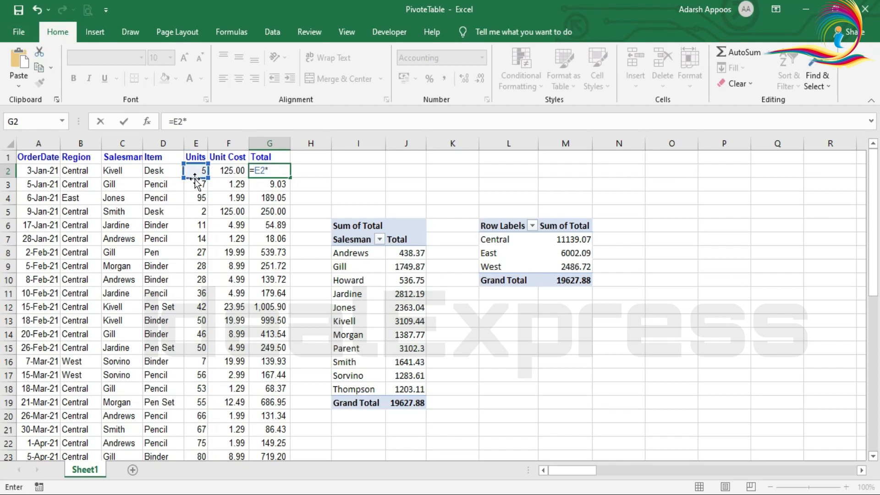
{"action": "left_click", "coordinate": [223, 170]}
{"action": "key", "text": "Return"}
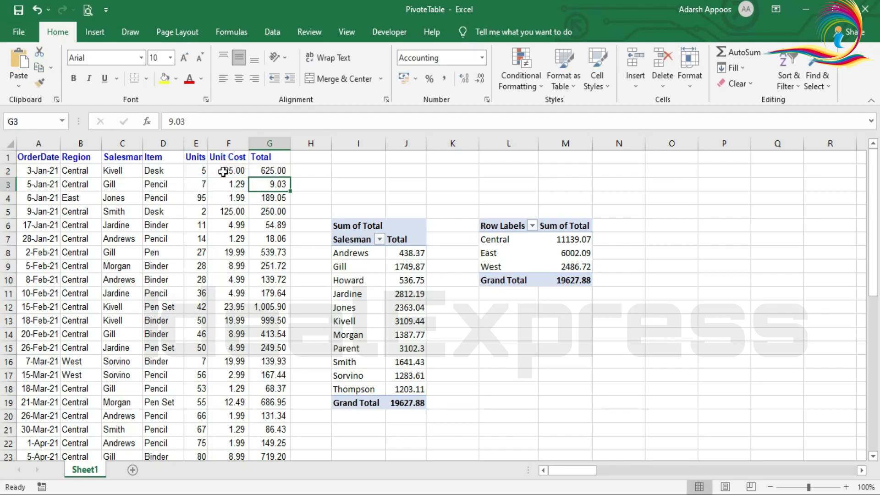
Fill the formula from G2 down the Total column to the last data row, G44
{"action": "left_click", "coordinate": [274, 170]}
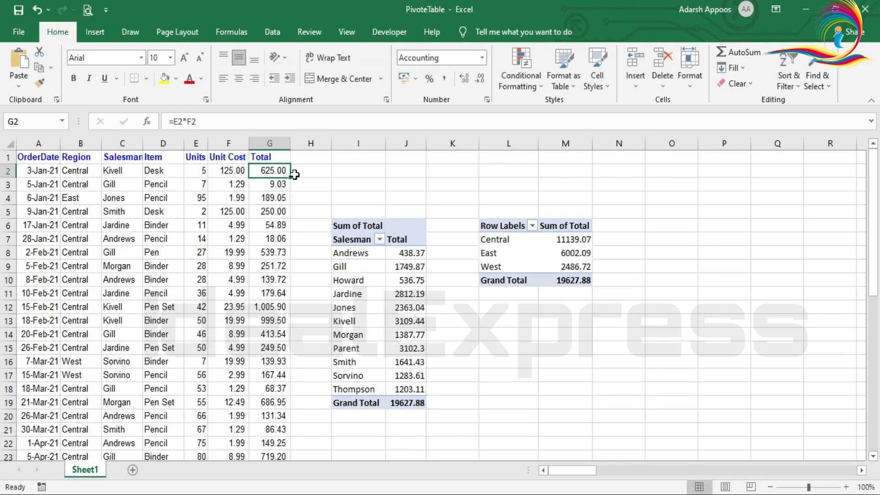
{"action": "double_click", "coordinate": [292, 178]}
{"action": "scroll", "coordinate": [295, 314], "scroll_direction": "down", "scroll_amount": 13}
{"action": "scroll", "coordinate": [295, 316], "scroll_direction": "up", "scroll_amount": 8}
{"action": "scroll", "coordinate": [296, 316], "scroll_direction": "up", "scroll_amount": 5}
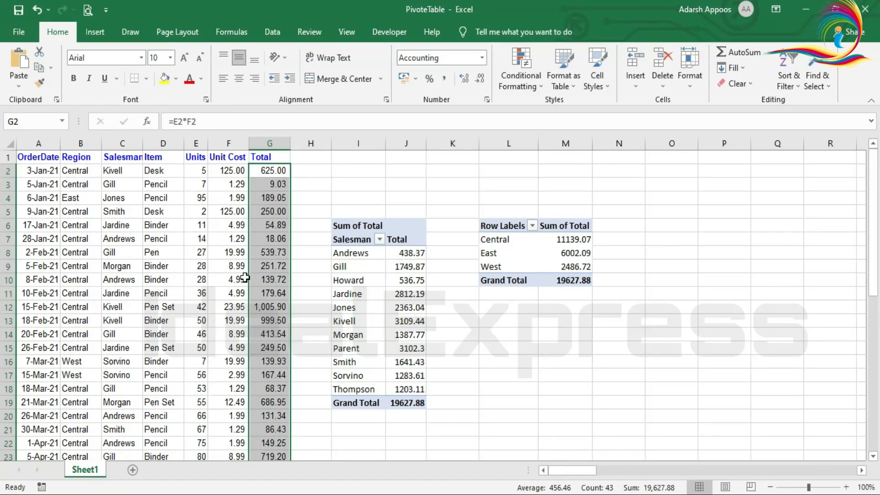
Change the Units in the source data to 10 in cell E16 and to 5 in cell E5
{"action": "left_click", "coordinate": [197, 362]}
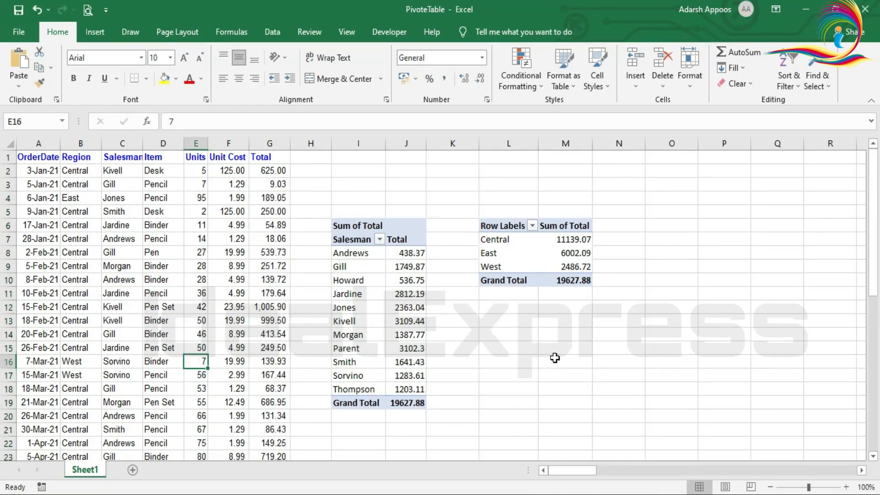
{"action": "type", "text": "10"}
{"action": "key", "text": "Return"}
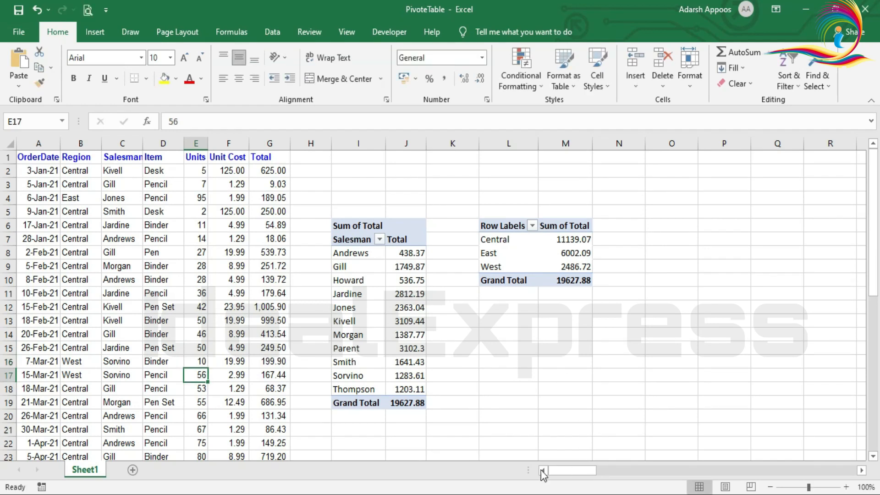
{"action": "scroll", "coordinate": [312, 383], "scroll_direction": "down", "scroll_amount": 13}
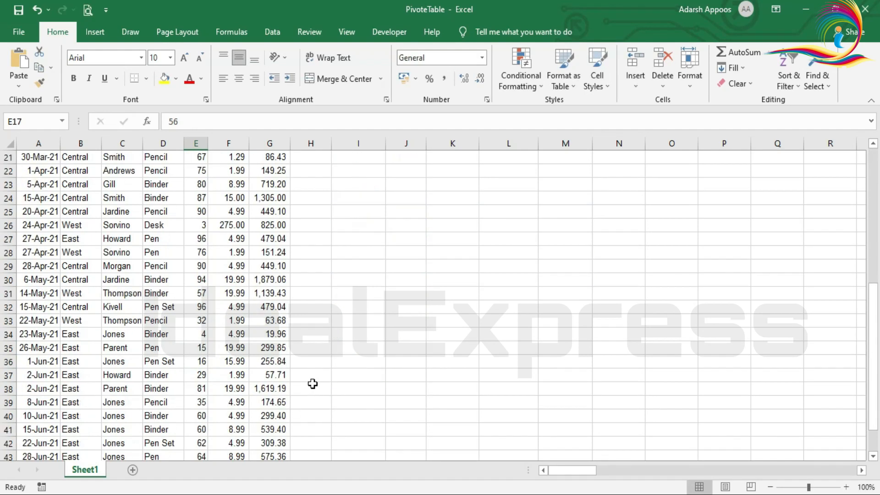
{"action": "scroll", "coordinate": [312, 383], "scroll_direction": "up", "scroll_amount": 10}
{"action": "scroll", "coordinate": [312, 383], "scroll_direction": "up", "scroll_amount": 4}
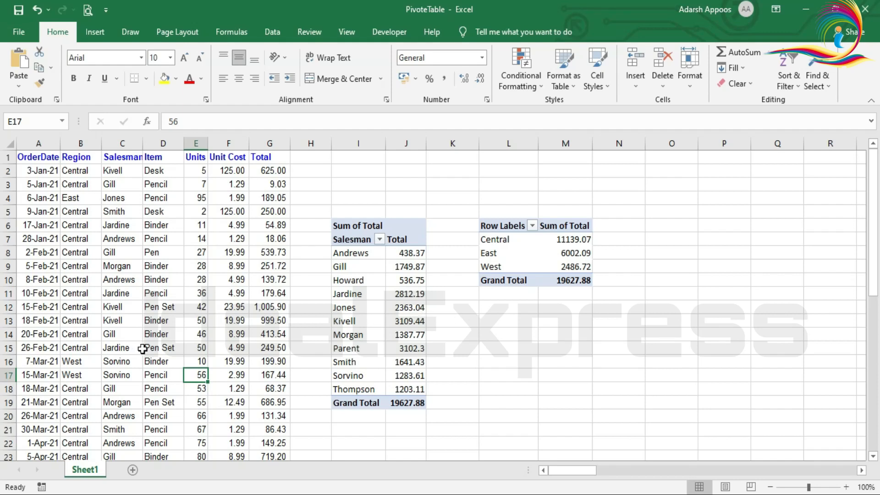
{"action": "left_click", "coordinate": [202, 216]}
{"action": "type", "text": "5"}
{"action": "key", "text": "Return"}
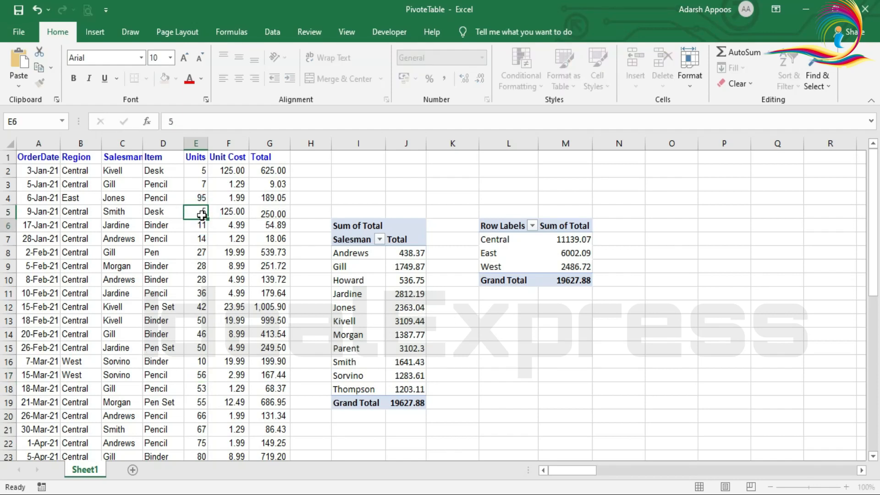
Refresh the PivotTable of sales by salesman with the edited source data
{"action": "left_click", "coordinate": [358, 294]}
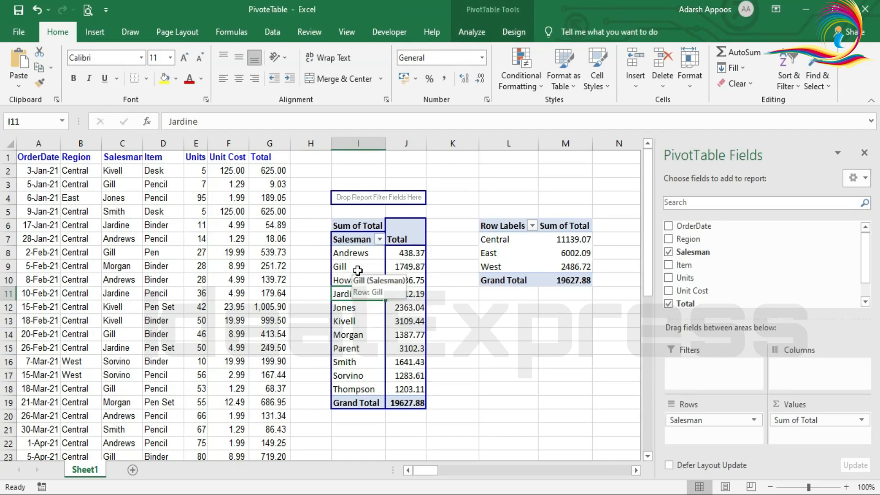
{"action": "right_click", "coordinate": [358, 271]}
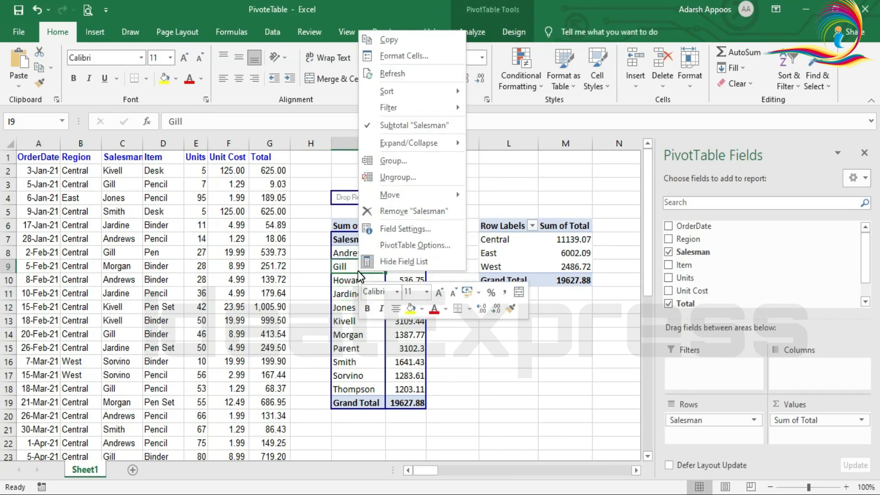
{"action": "left_click", "coordinate": [402, 74]}
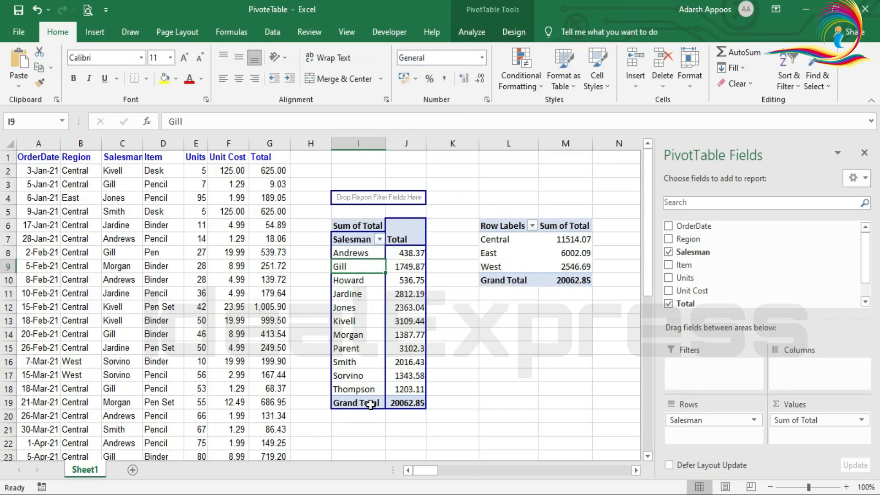